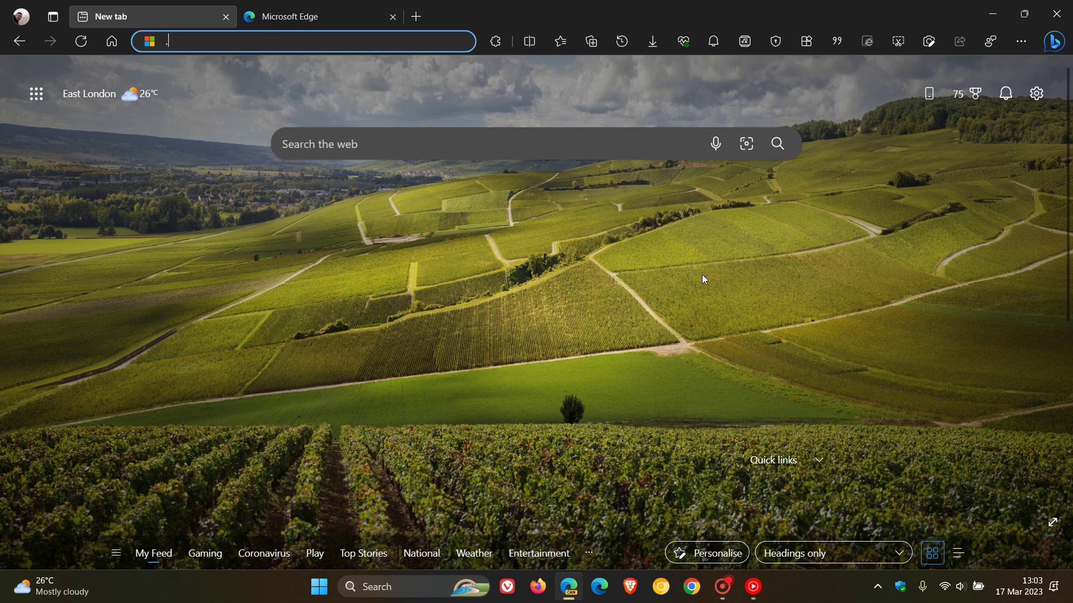
# Return to the new tab page, then reach Appearance settings' rounded-corners toggles via the profile panel.
pyautogui.click(333, 12)
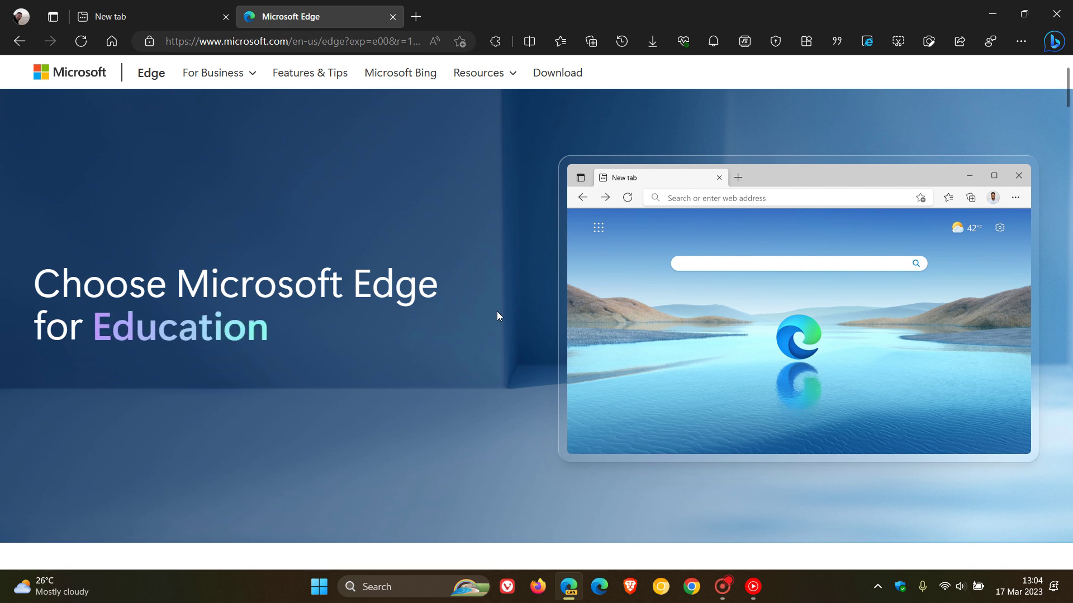
pyautogui.click(168, 17)
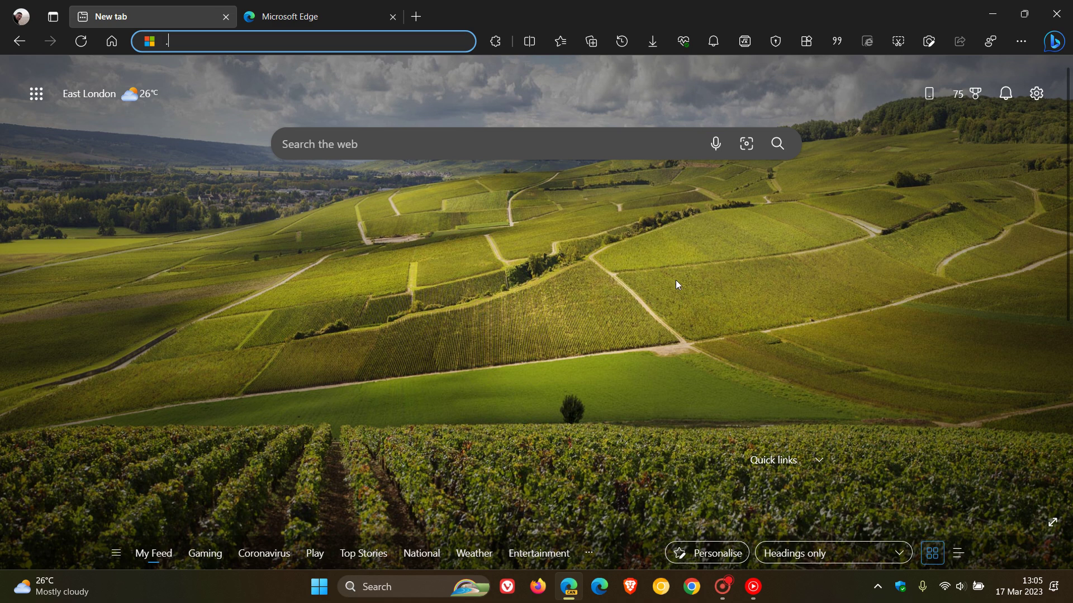
pyautogui.click(21, 16)
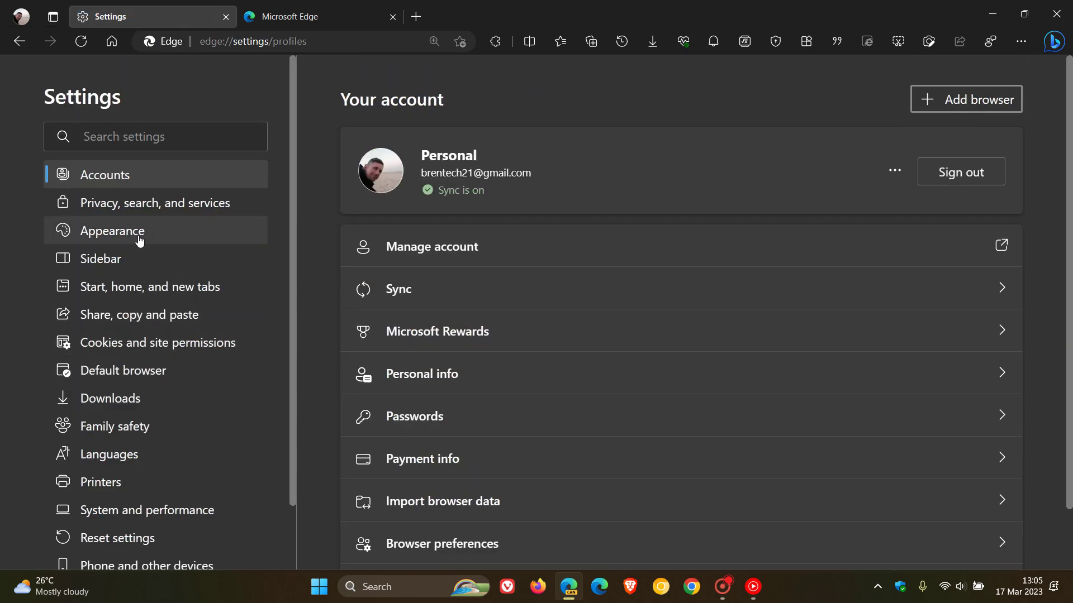
pyautogui.click(140, 239)
pyautogui.scroll(-5, 1044, 250)
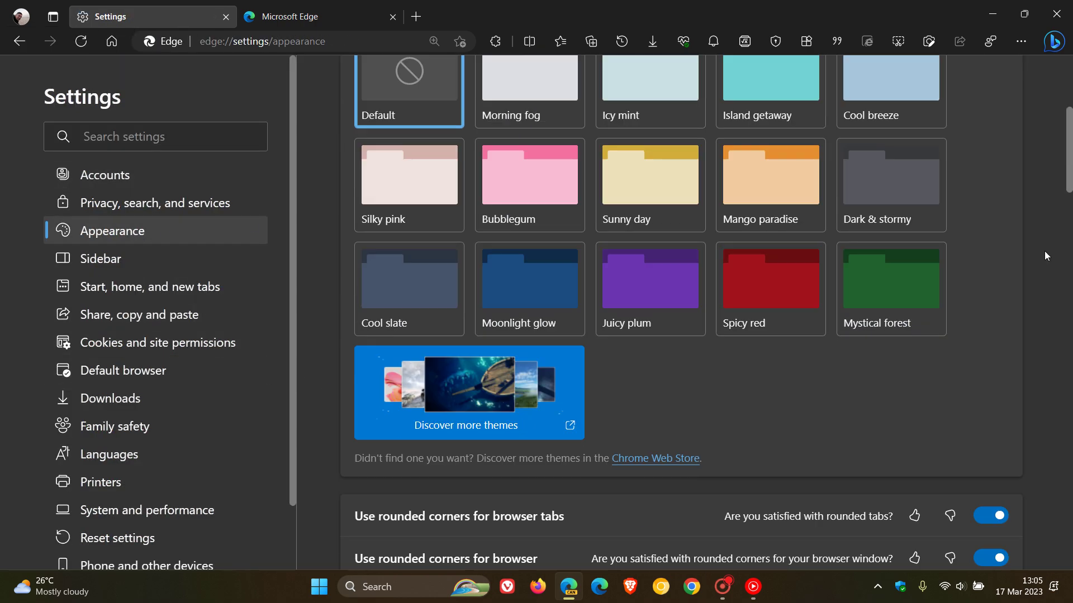
pyautogui.scroll(-5, 1044, 250)
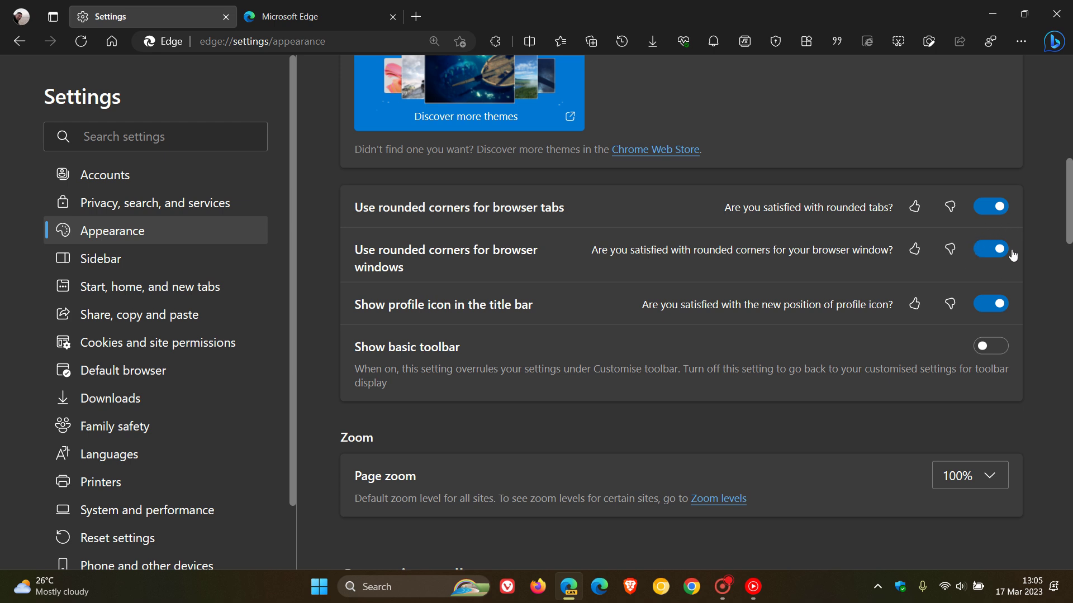
# Switch off 'Use rounded corners for browser windows' and restart Edge to apply it.
pyautogui.click(984, 258)
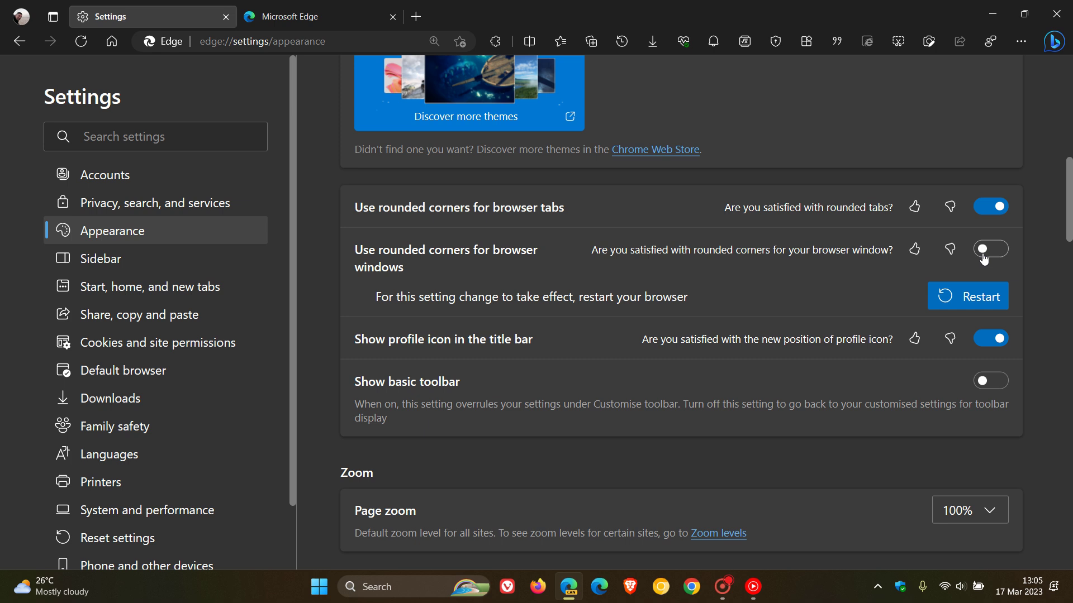
pyautogui.click(968, 294)
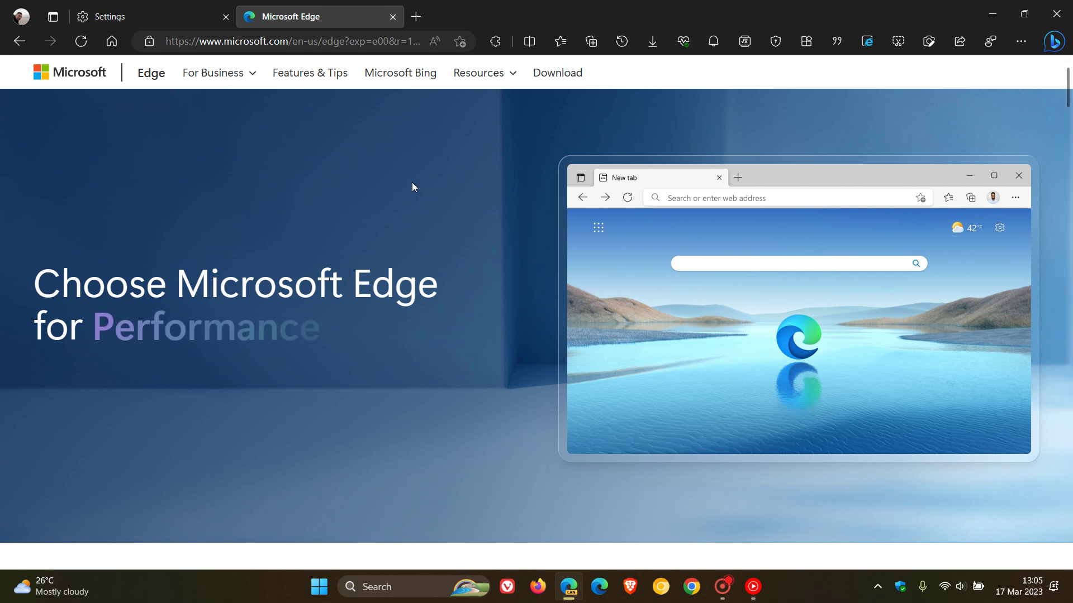
# Check on the Settings tab's Appearance page that rounded window corners remain off.
pyautogui.click(144, 16)
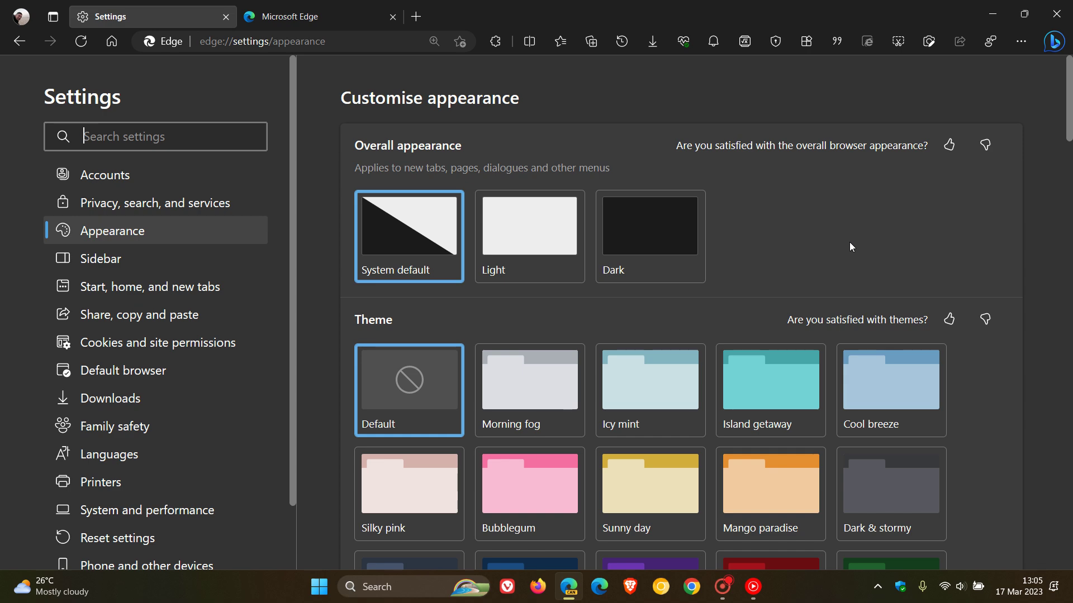
pyautogui.scroll(-4, 851, 247)
pyautogui.scroll(-5, 849, 247)
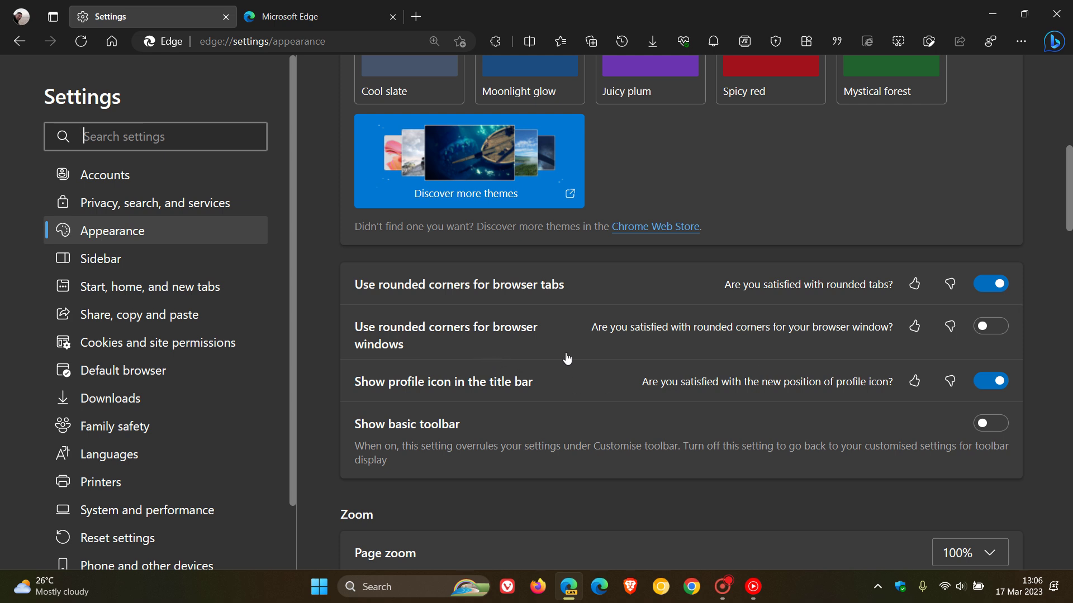
# Switch rounded window corners back on, restart Edge, and show the new tab page.
pyautogui.click(1004, 334)
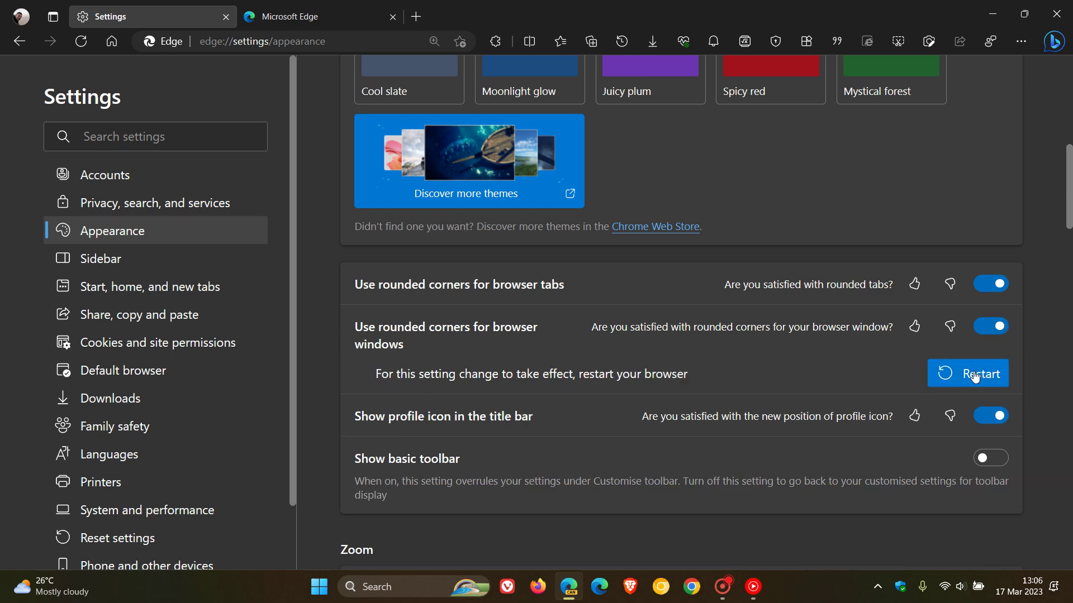
pyautogui.click(975, 377)
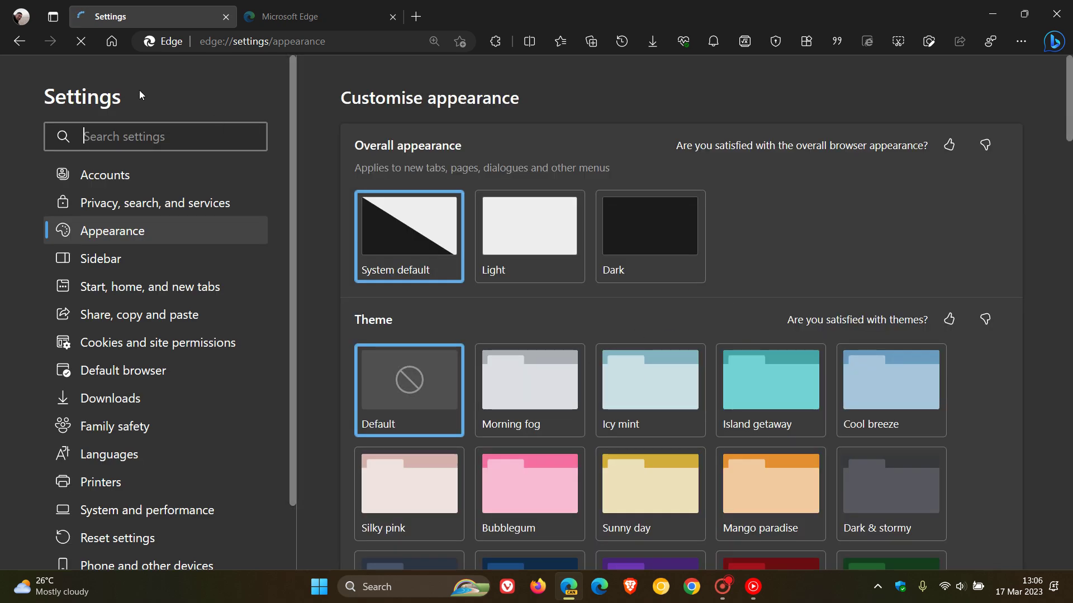
pyautogui.click(113, 44)
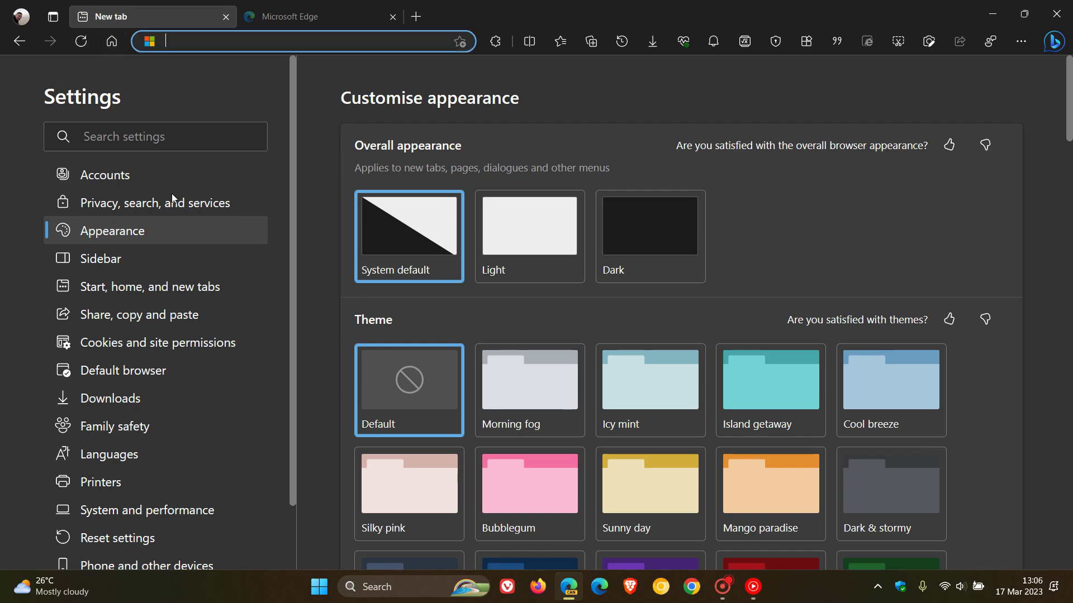